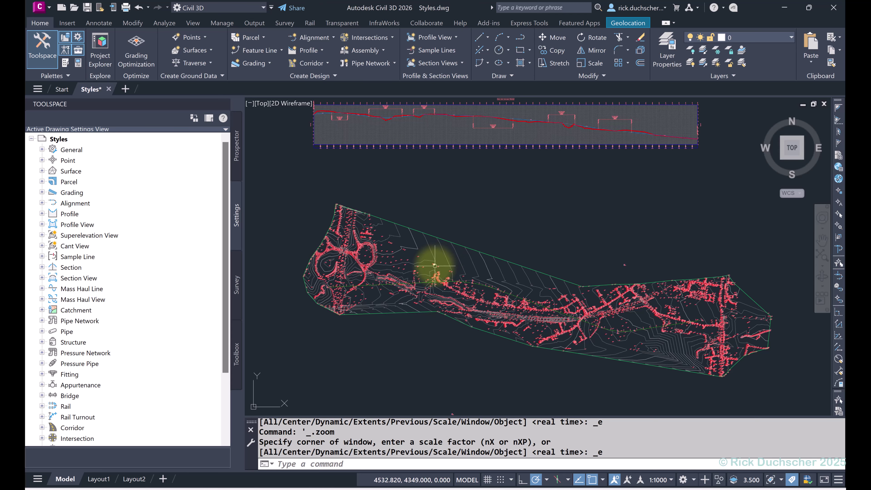
Expand the Point label styles in the drawing settings to list the available styles
scroll(434, 265, "up", 2)
scroll(434, 265, "up", 5)
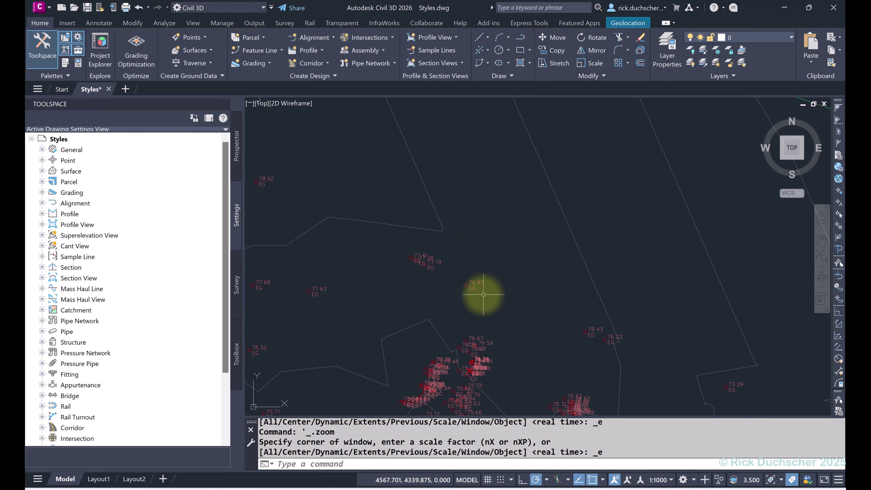
scroll(476, 294, "up", 6)
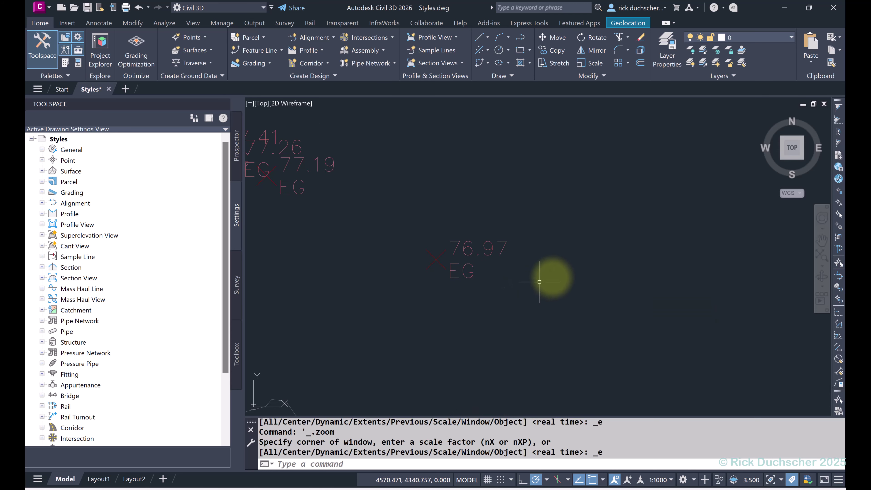
mouse_move(547, 275)
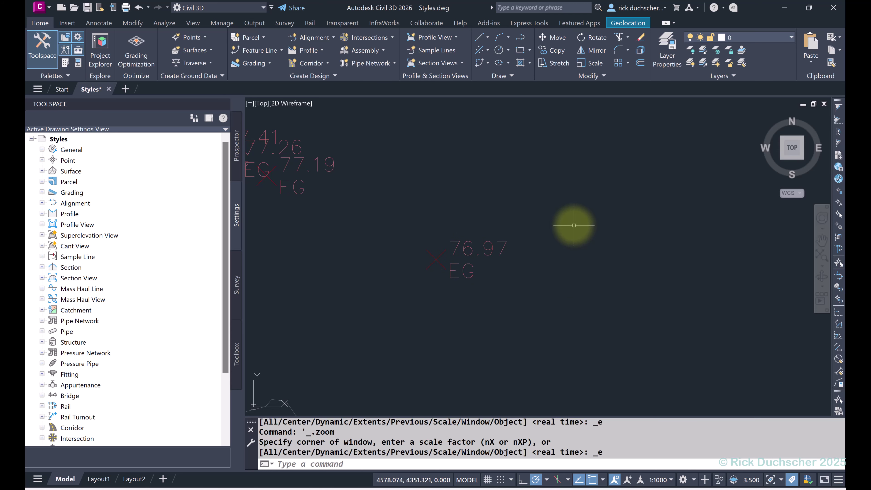
mouse_move(574, 225)
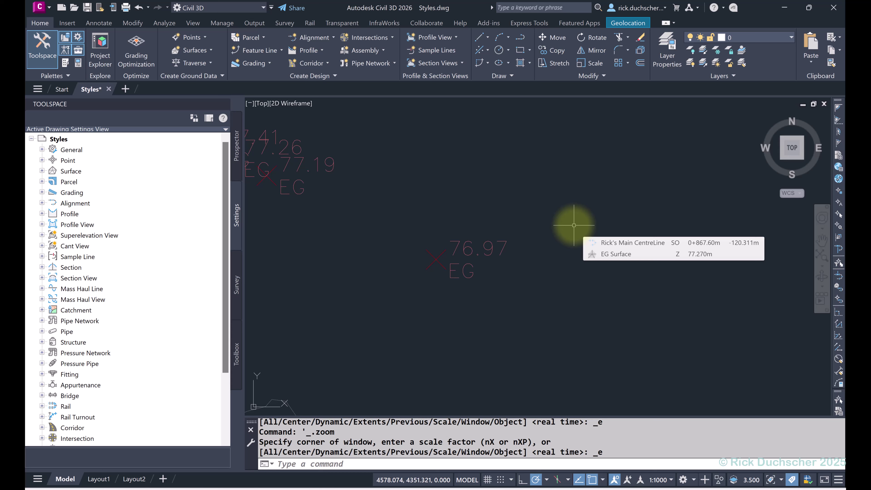
mouse_move(524, 233)
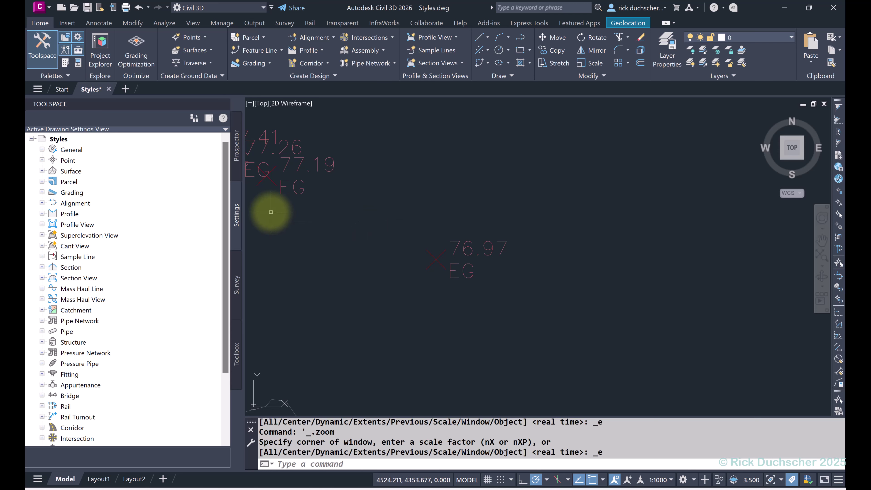
left_click(236, 218)
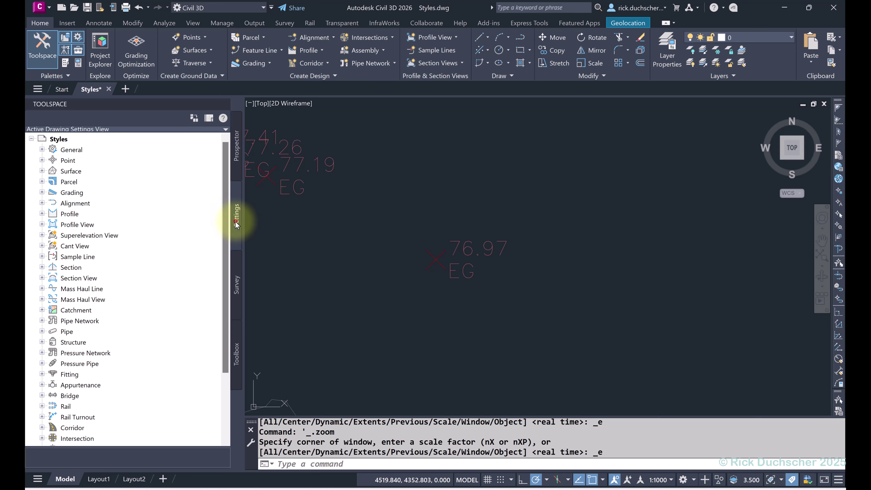
left_click(41, 161)
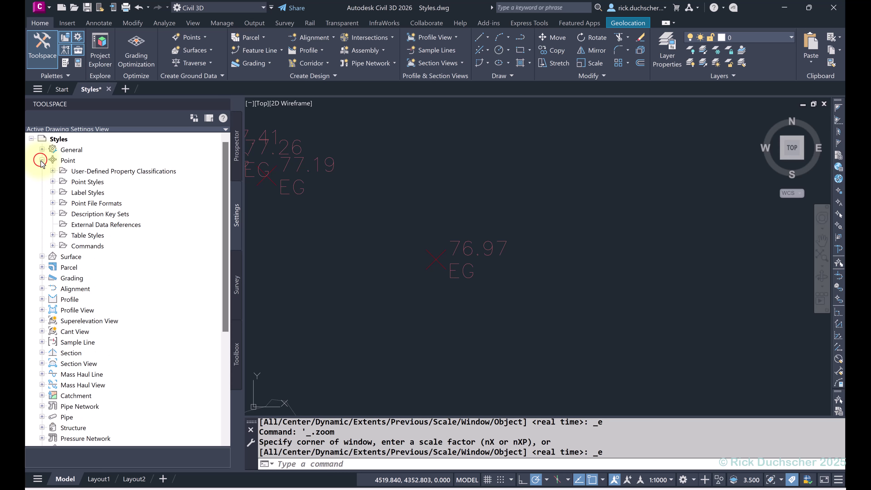
left_click(83, 192)
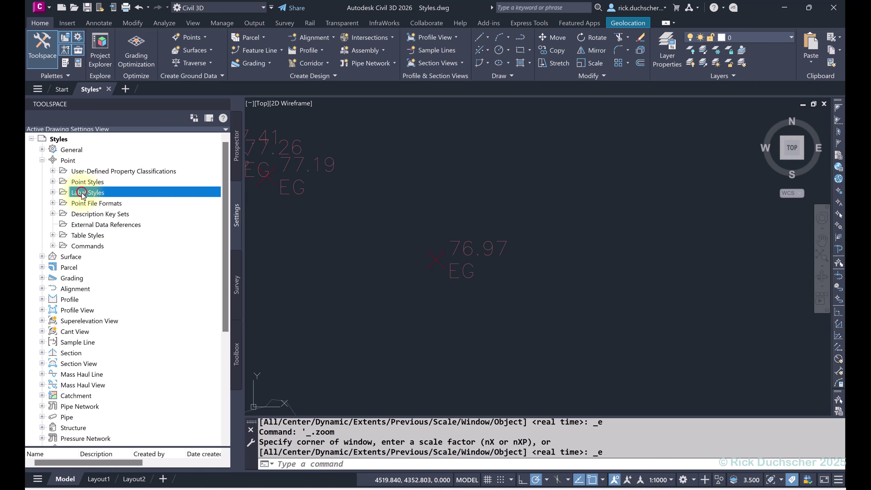
left_click(52, 192)
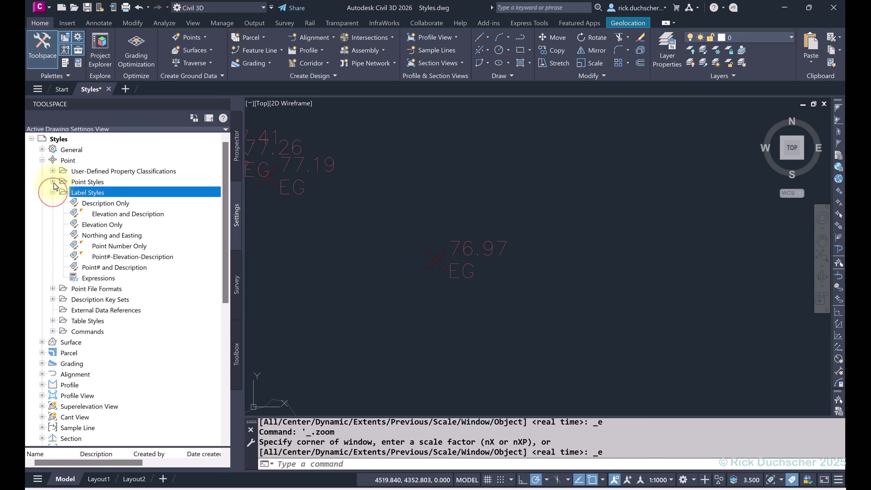
Check which point label style is assigned to the EG point group in its properties, leaving the group as is
left_click(459, 241)
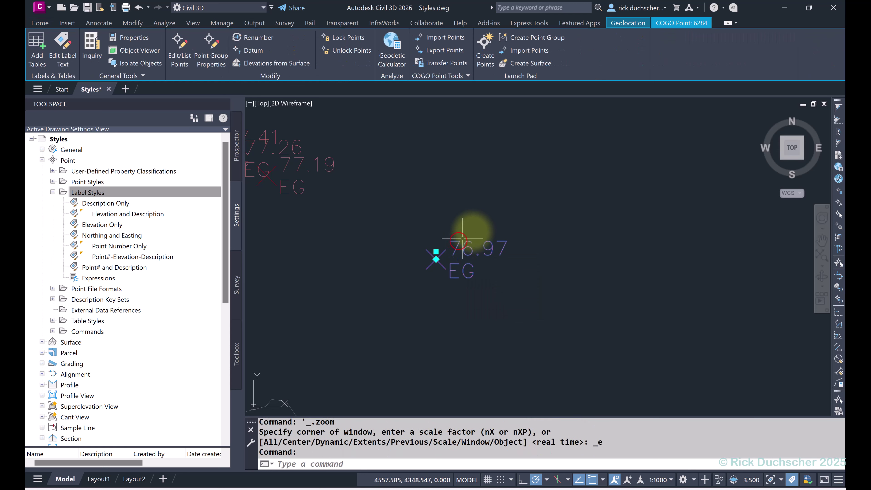
right_click(473, 232)
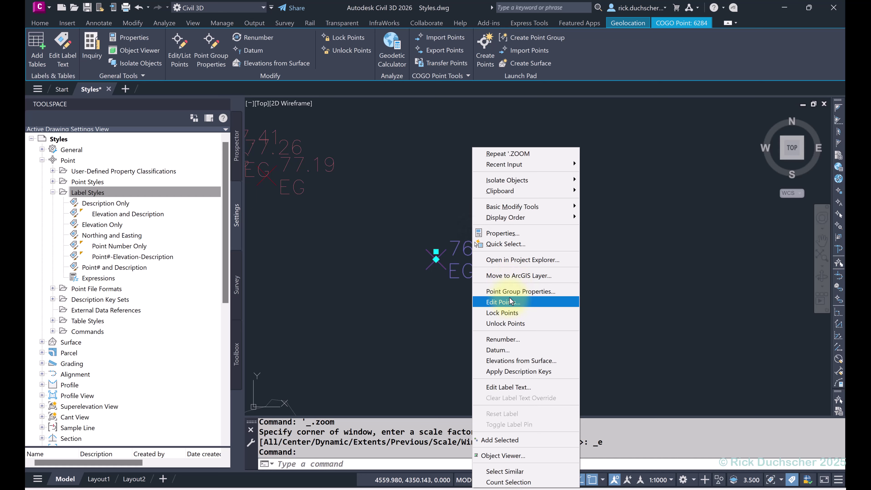
left_click(513, 291)
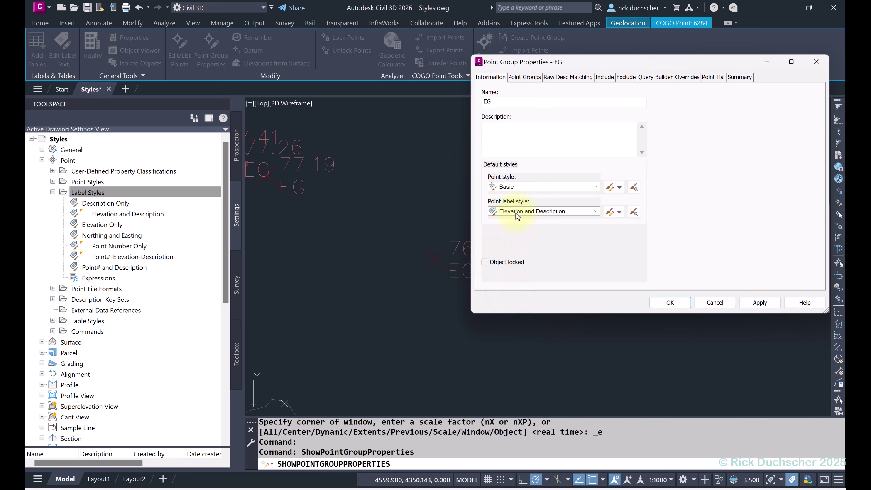
left_click(511, 212)
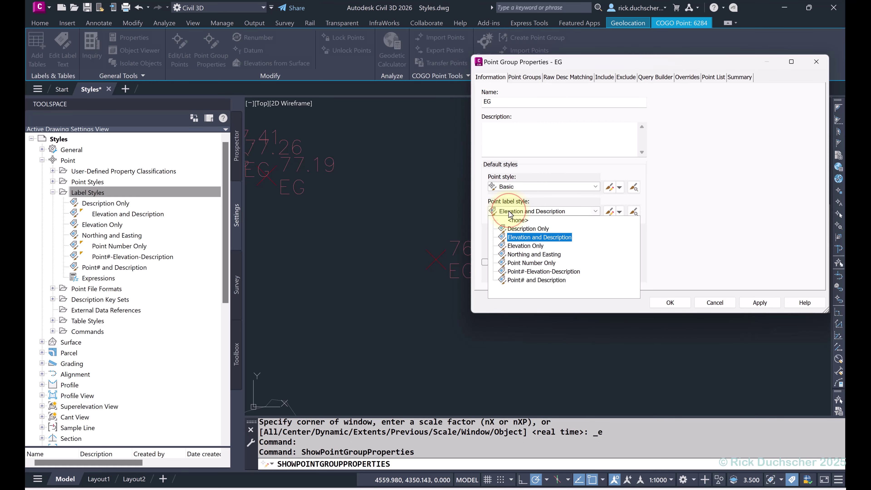
left_click(510, 210)
left_click(717, 304)
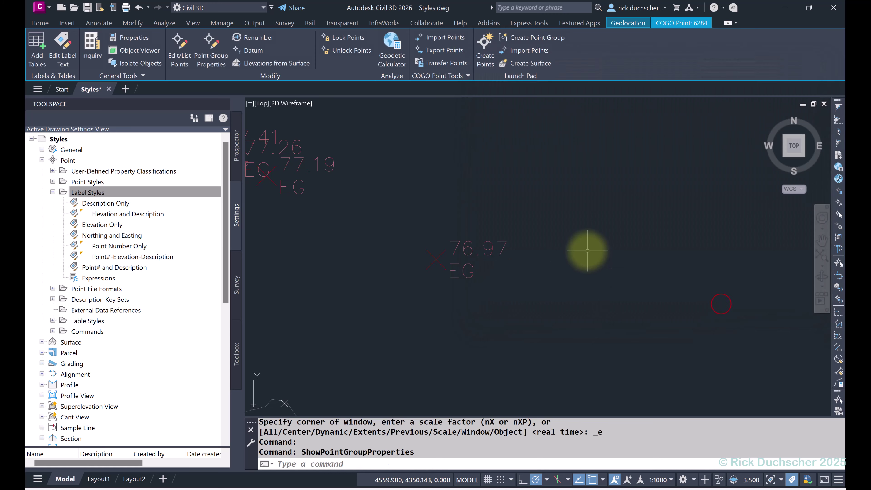
Create a copy of the Elevation and Description point label style
left_click(115, 214)
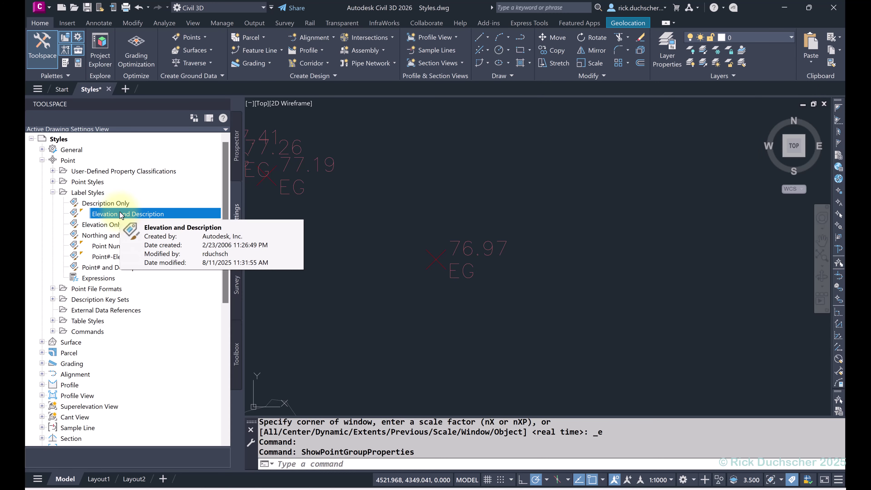
right_click(90, 196)
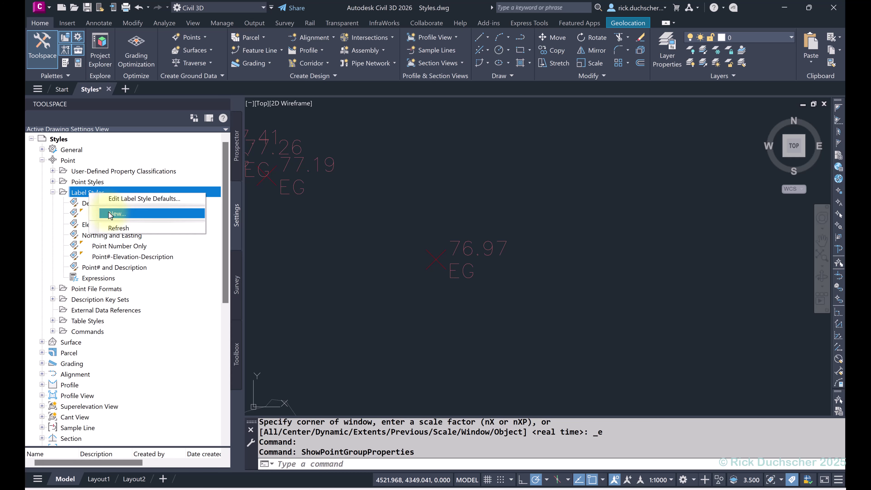
left_click(80, 192)
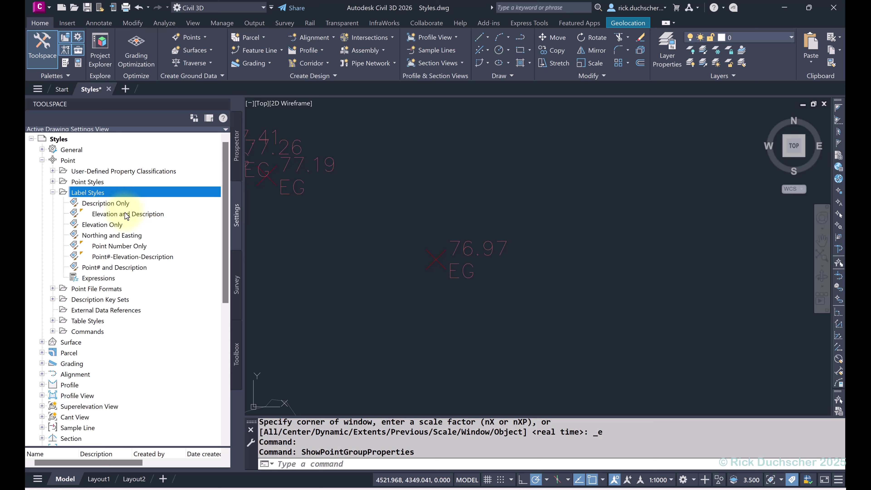
mouse_move(127, 217)
left_click(126, 217)
right_click(105, 221)
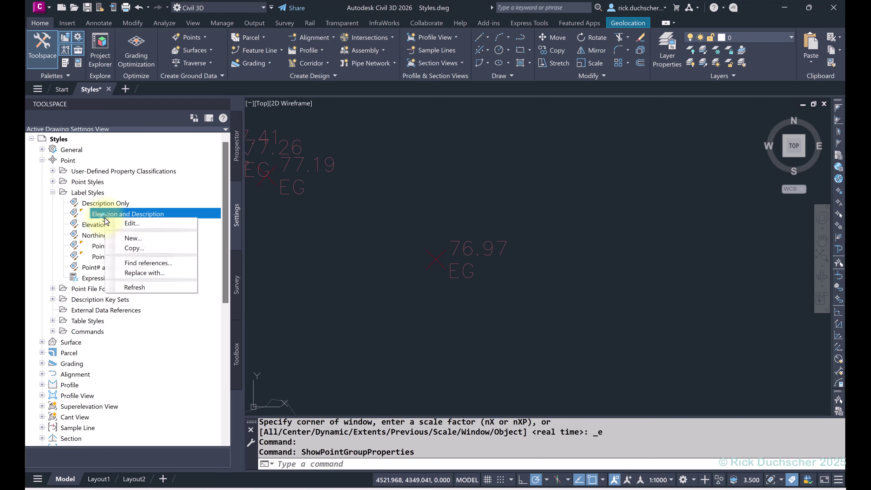
left_click(125, 248)
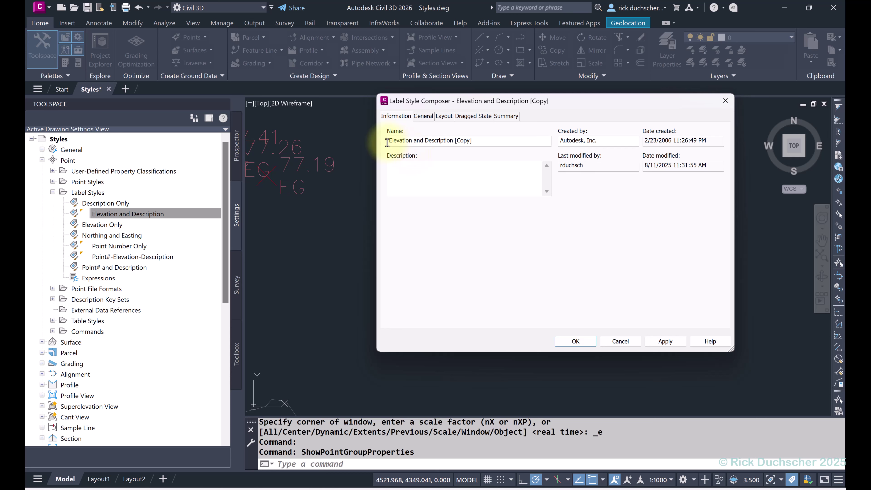
Name the copied label style Point Number Elevation and Description
left_click(388, 141)
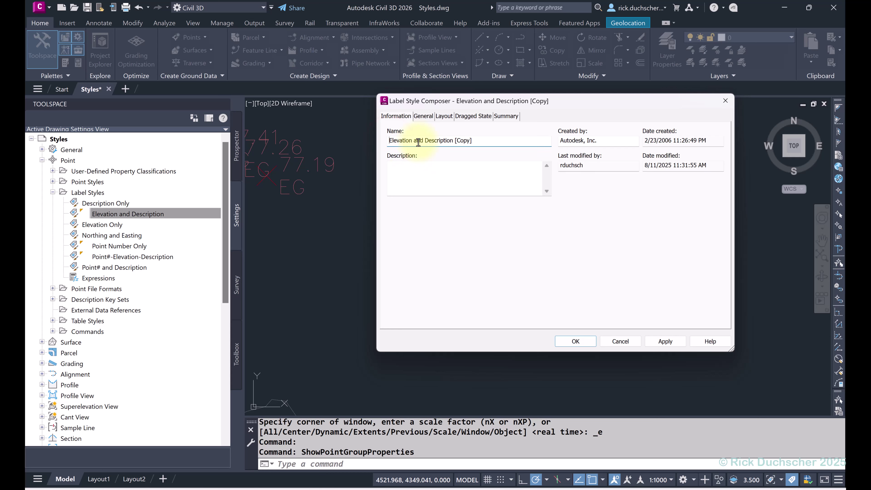
type("Point Number")
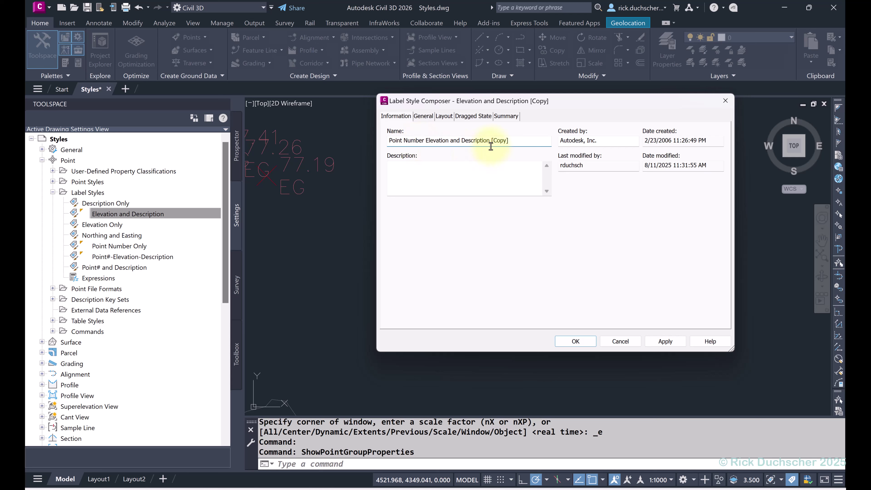
key("BackSpace")
key("BackSpace")
key("BackSpace")
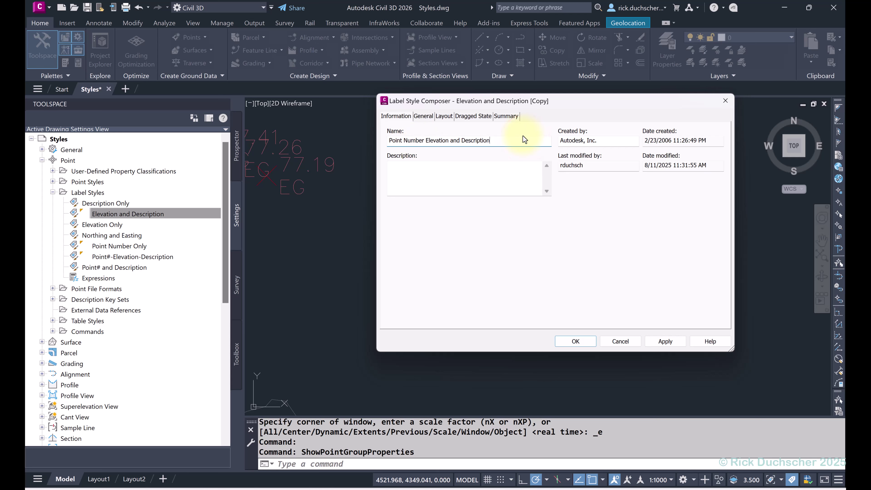
Add a new text component to the label style's layout and name it Point Number
left_click(427, 116)
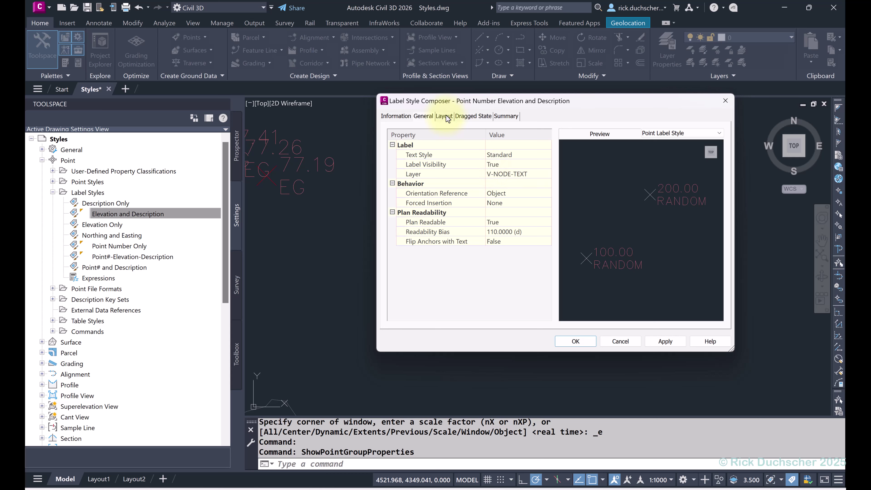
left_click_drag(445, 105, 463, 109)
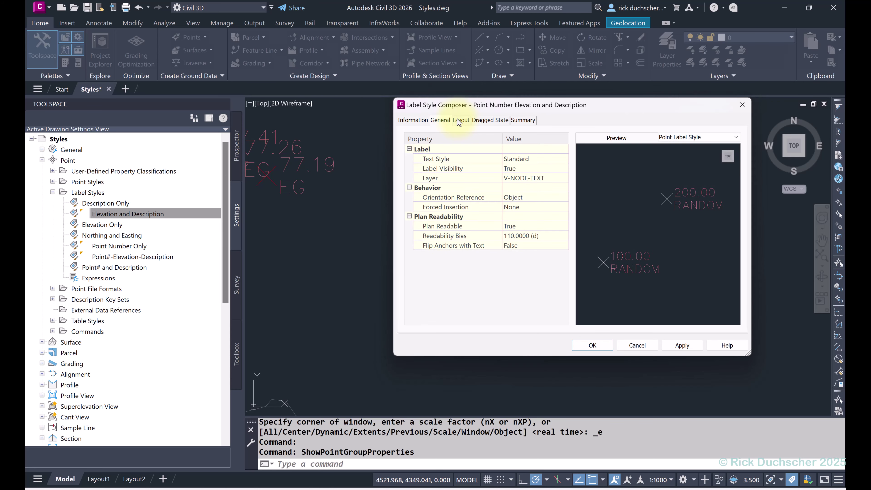
left_click(458, 119)
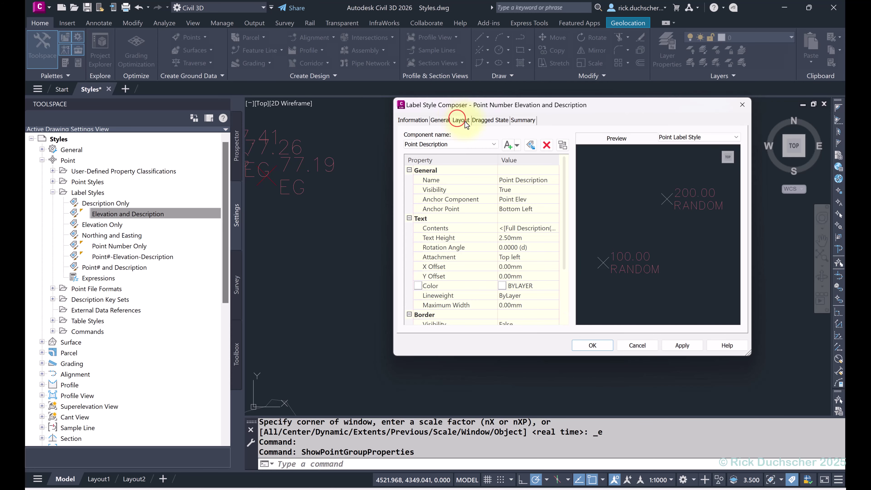
left_click(445, 146)
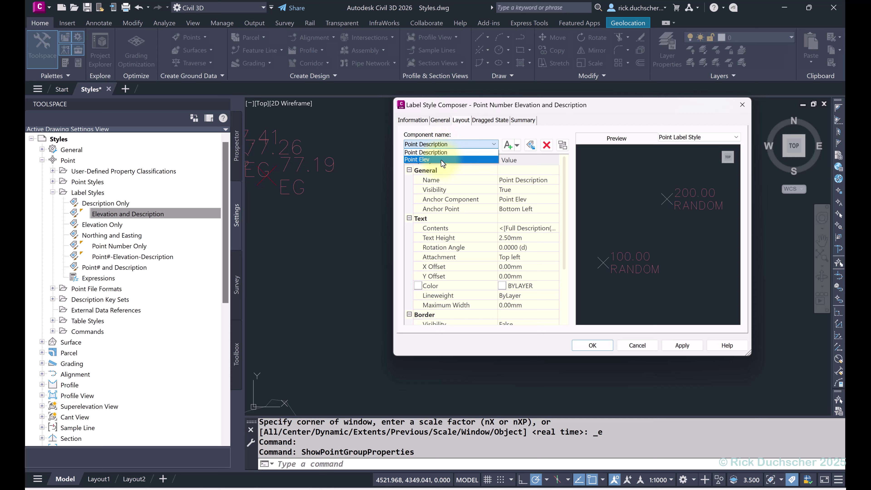
left_click(444, 135)
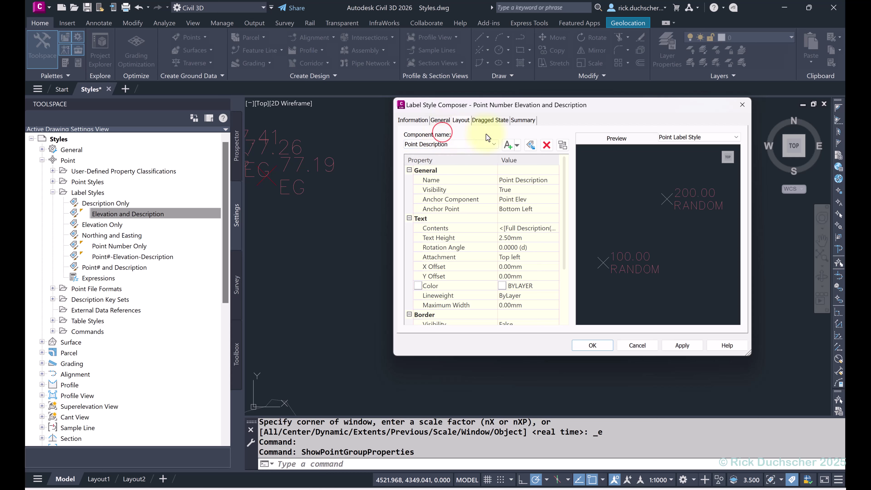
left_click(508, 145)
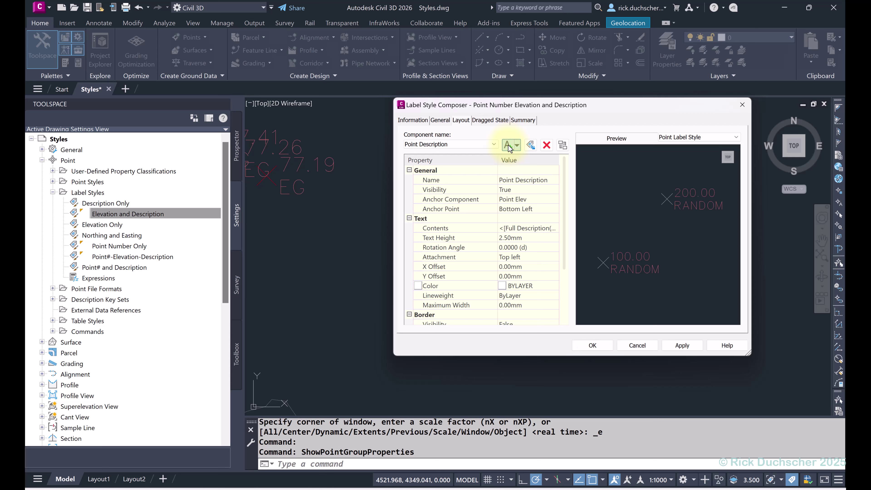
left_click(509, 145)
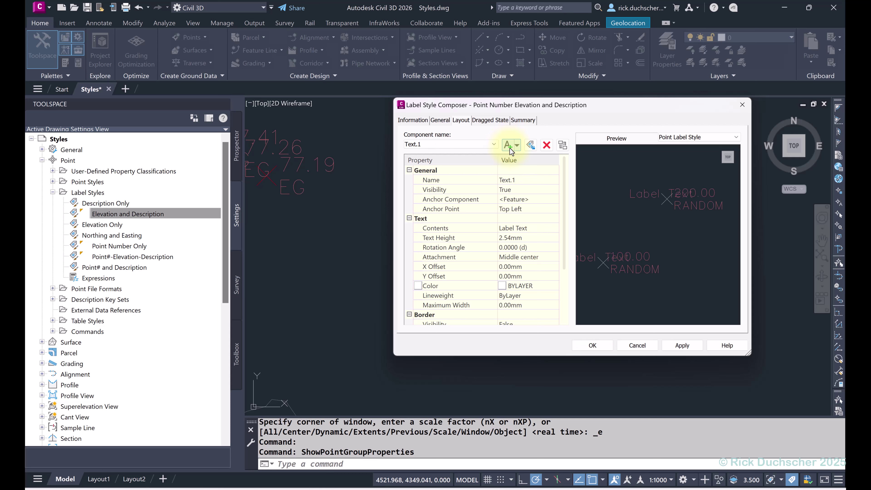
left_click(508, 179)
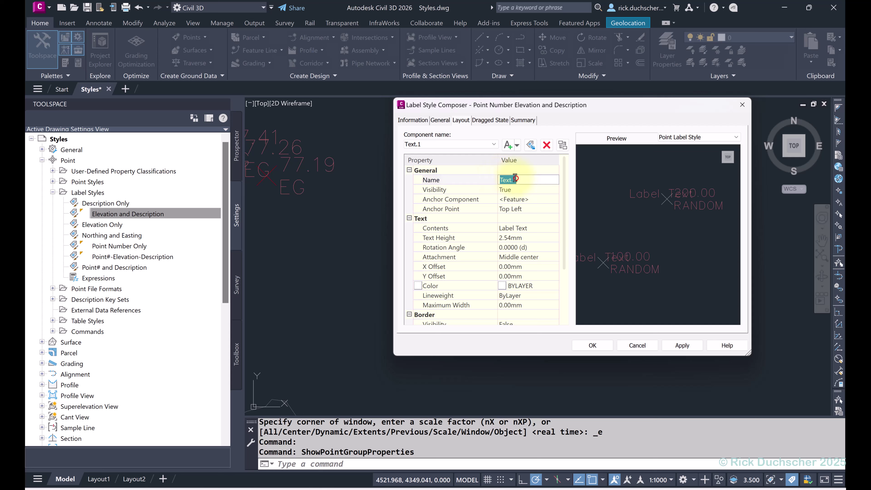
type("Point Number")
Replace the placeholder contents of the Point Number text component with the Point Number property field
left_click(442, 229)
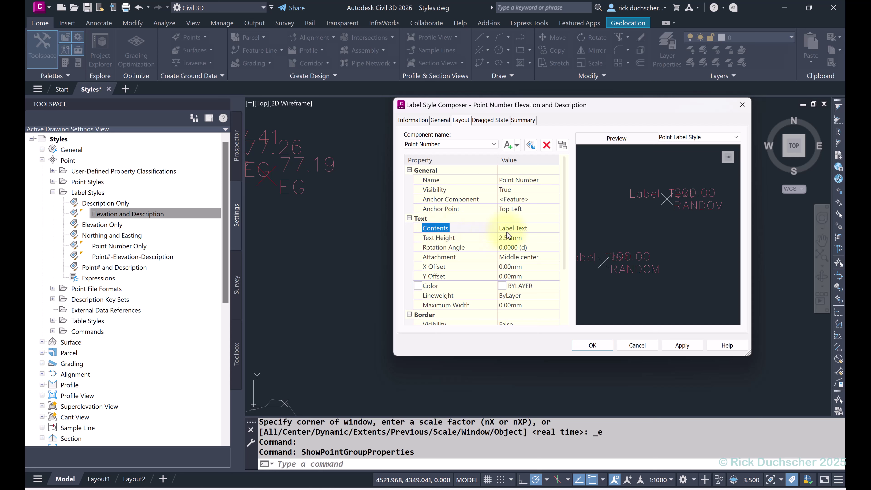
left_click(523, 229)
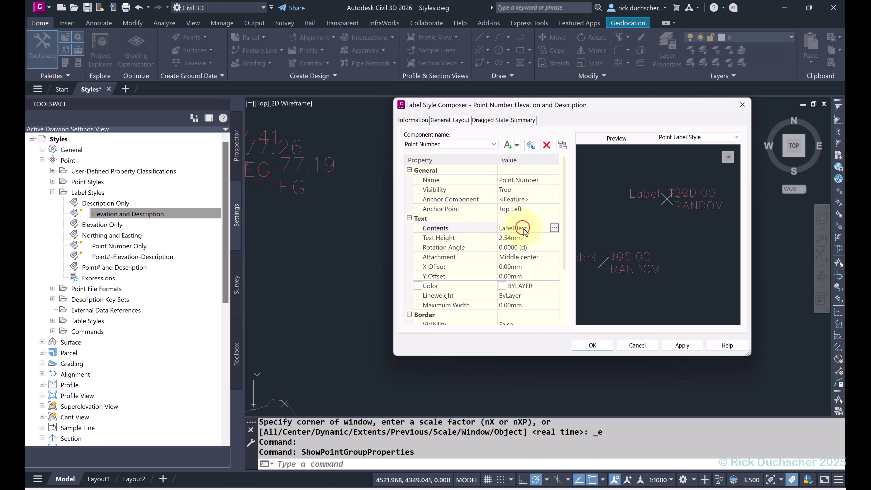
left_click(554, 228)
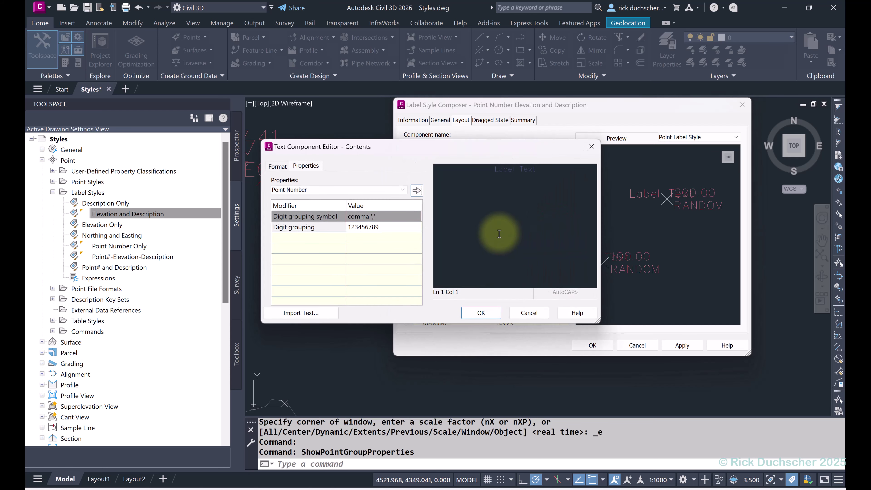
left_click(390, 190)
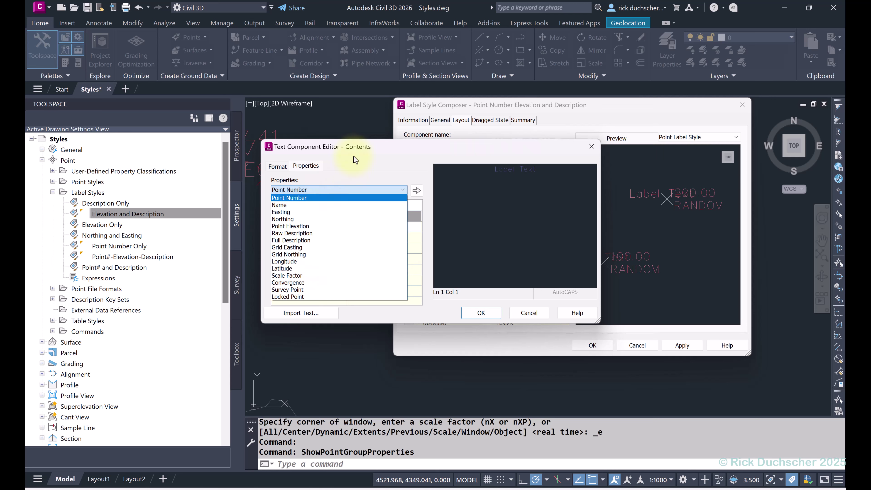
left_click(353, 163)
left_click(274, 166)
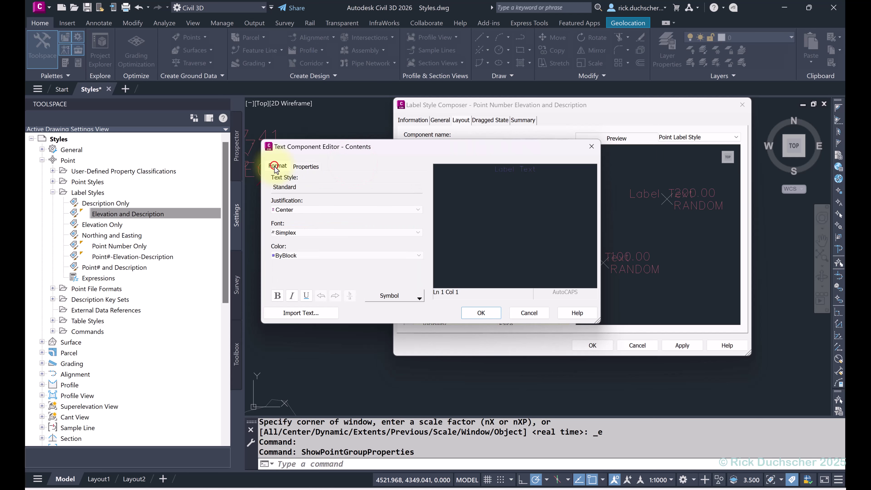
left_click(302, 166)
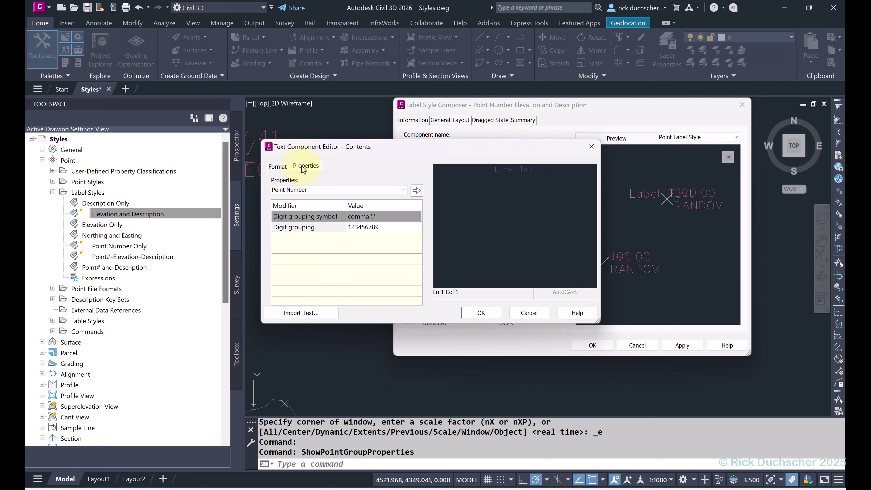
left_click(322, 190)
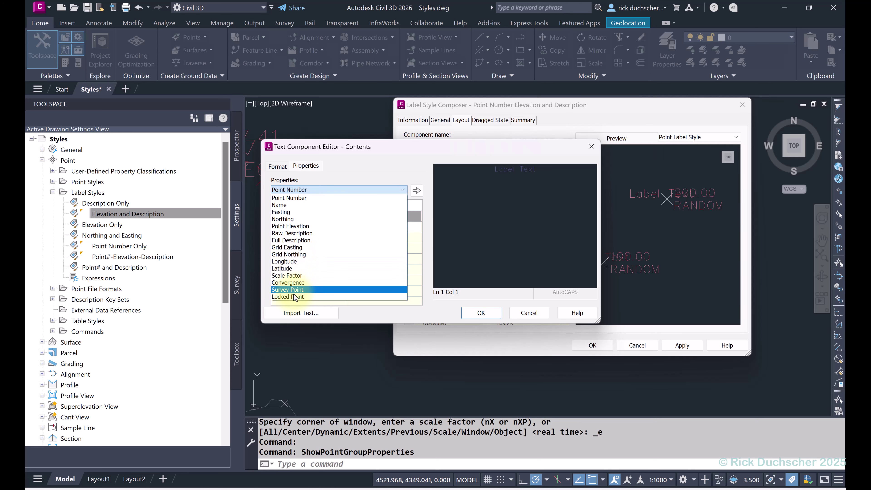
left_click(297, 199)
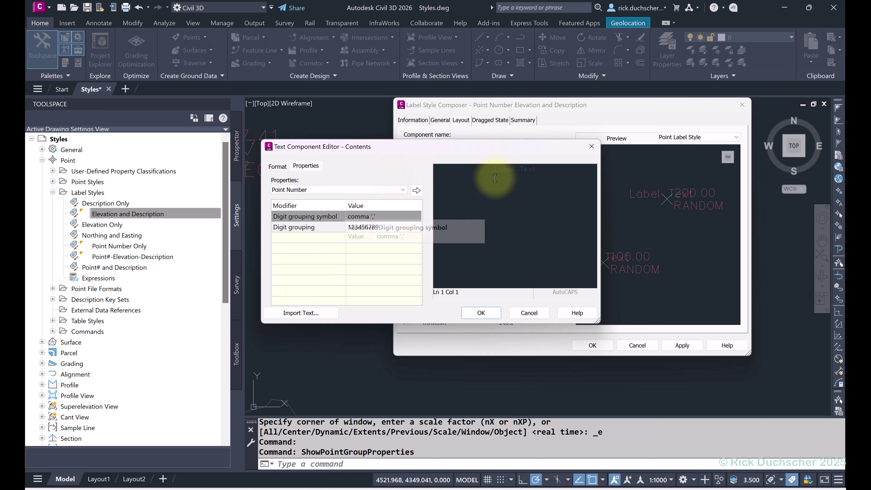
left_click_drag(549, 170, 465, 175)
key("Delete")
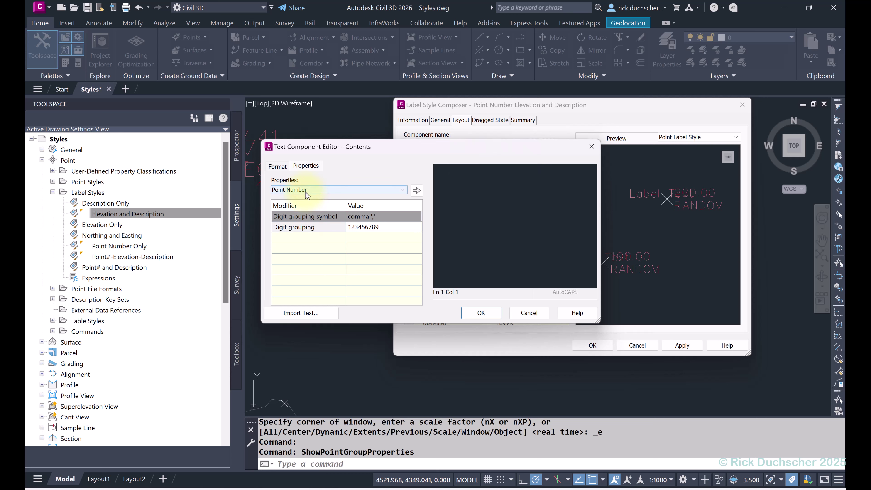
left_click(417, 190)
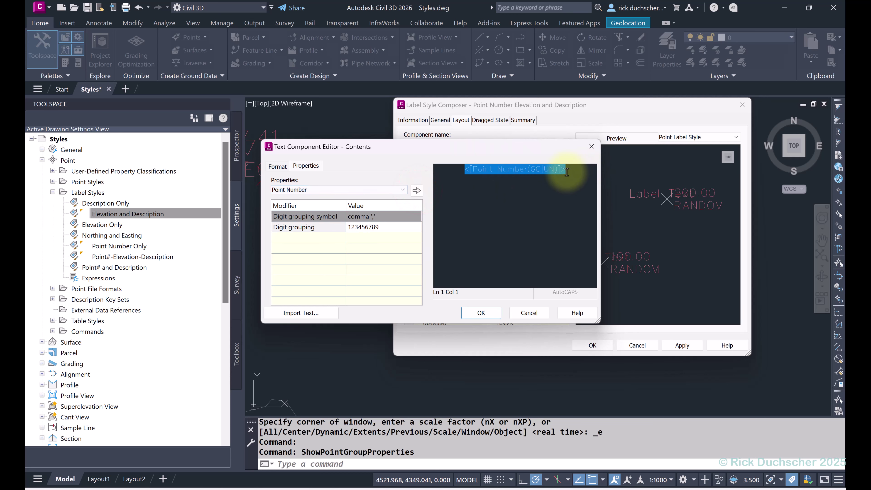
left_click(483, 314)
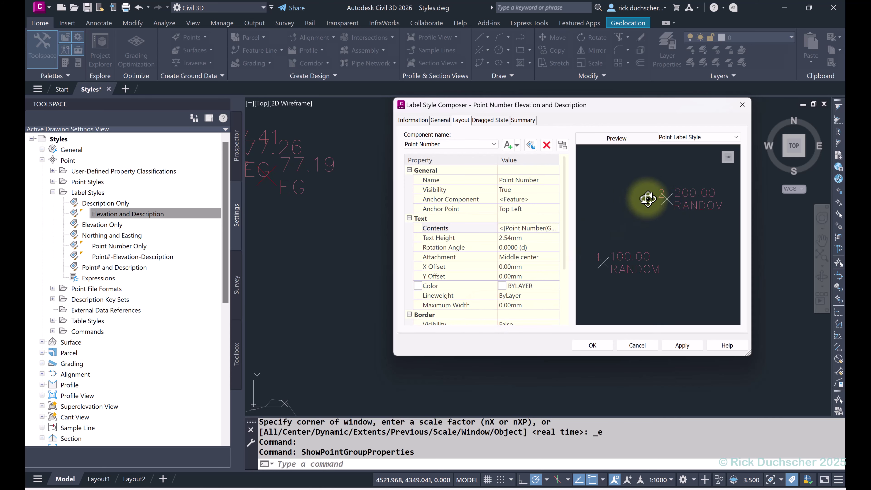
Set the attachment of the Point Number text component to Top left
left_click(661, 196)
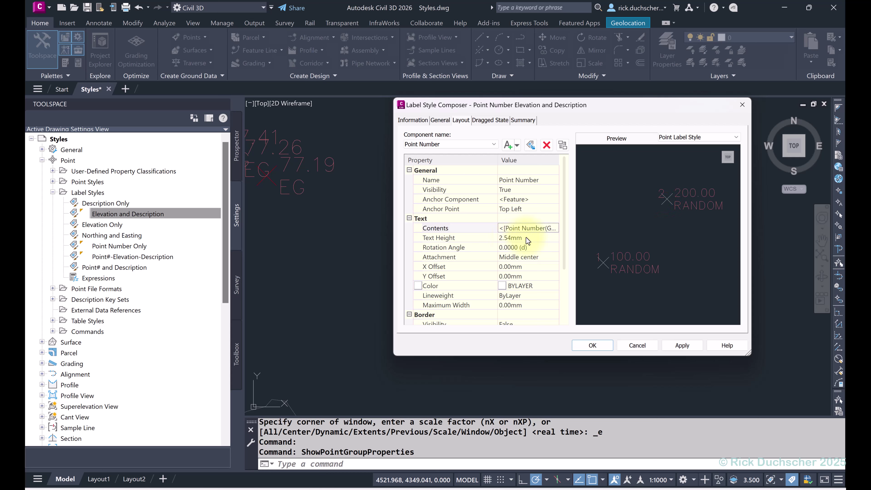
left_click(524, 258)
left_click(524, 257)
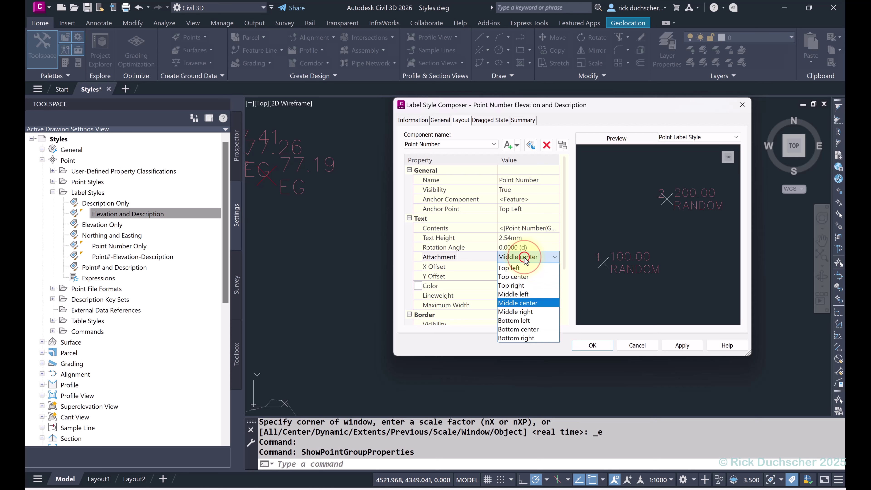
left_click(524, 269)
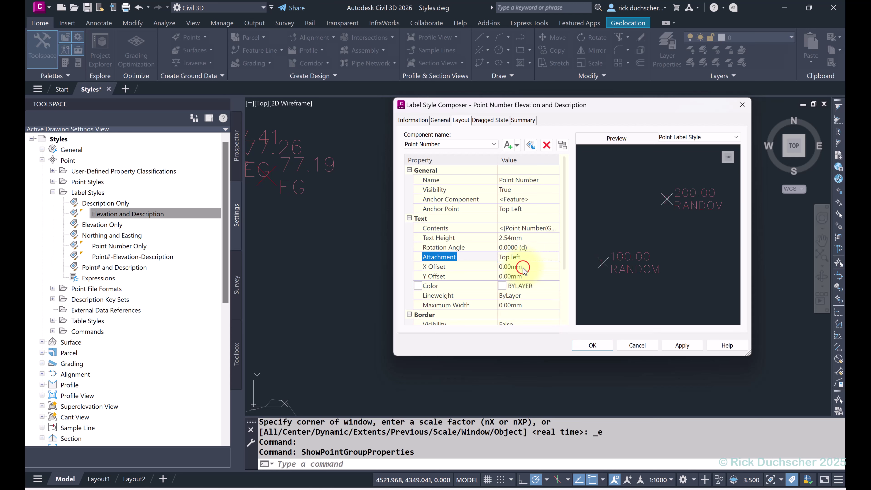
left_click(522, 258)
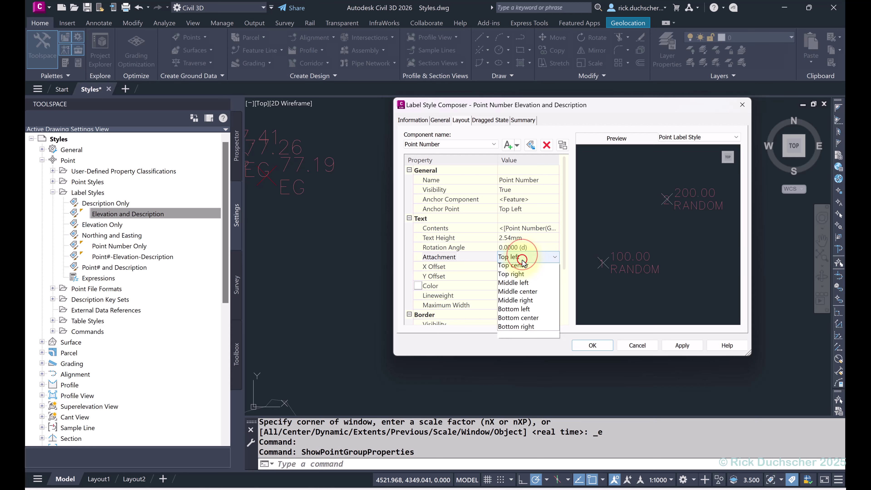
left_click(527, 268)
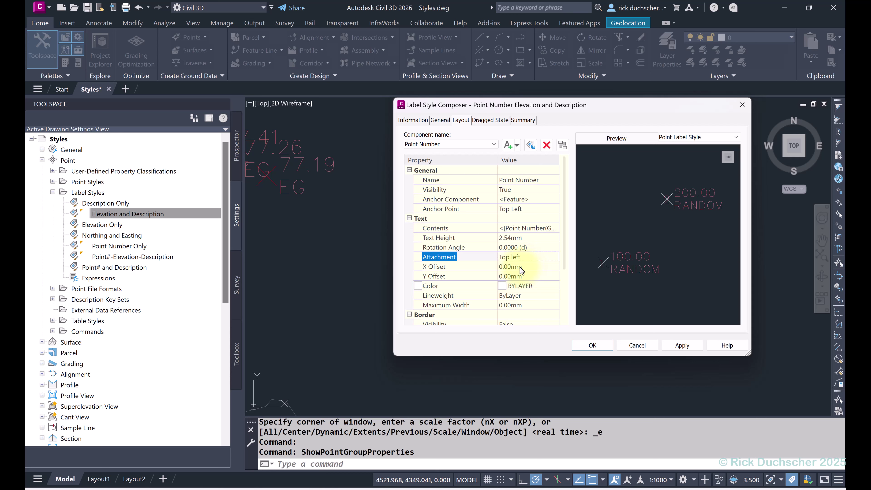
Offset the Point Number text component by 5 mm in X and -5 mm in Y
left_click(520, 265)
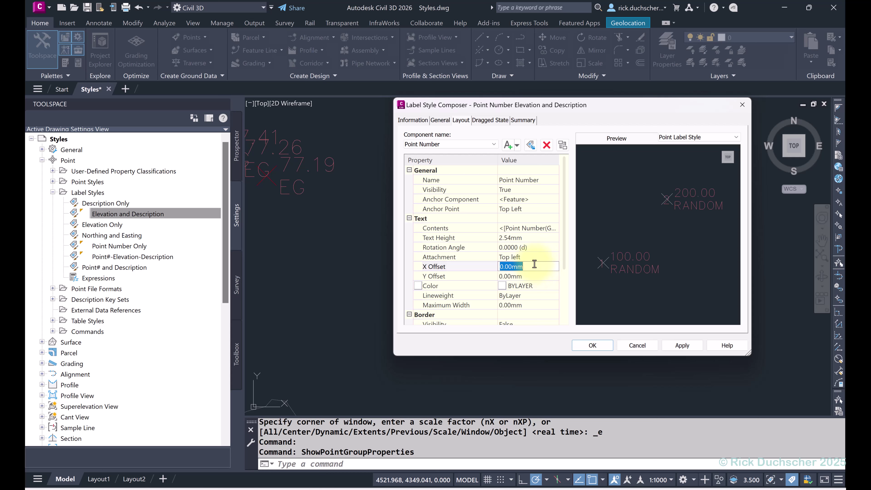
type("5")
key("Return")
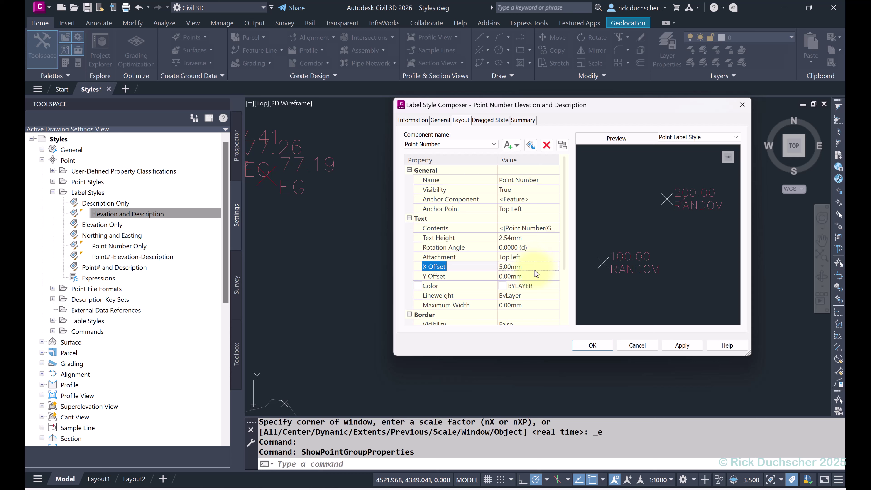
left_click(533, 273)
type("-5")
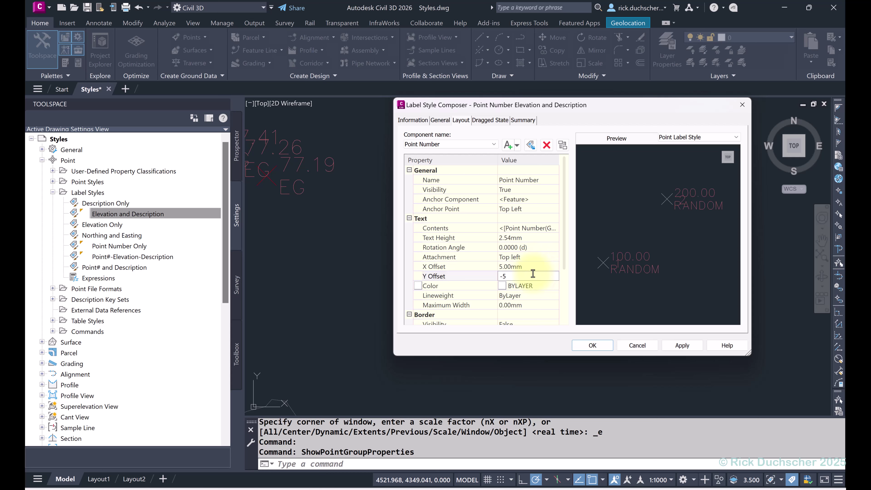
key("Return")
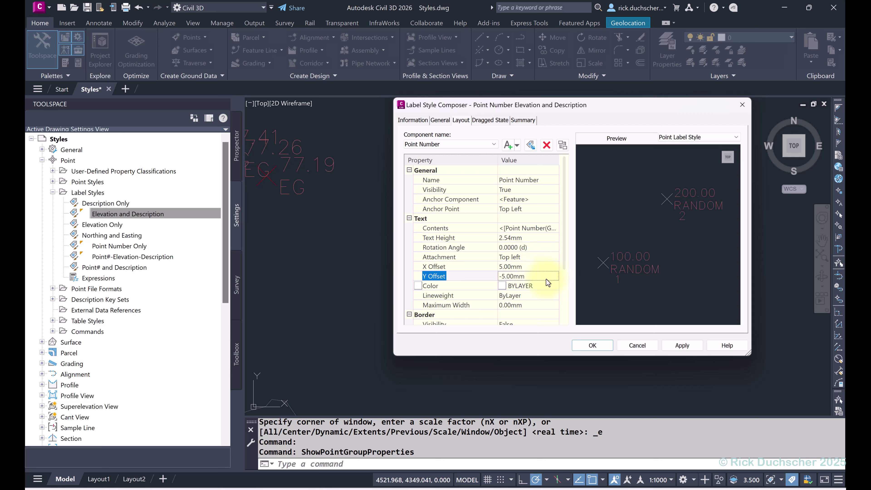
Try an X offset of -4 mm for the Point Number text component
left_click(526, 267)
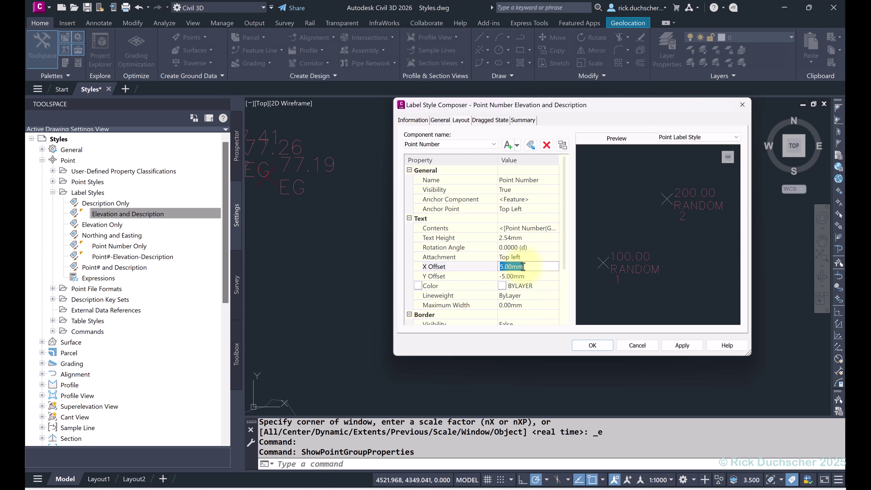
type("-4")
key("Return")
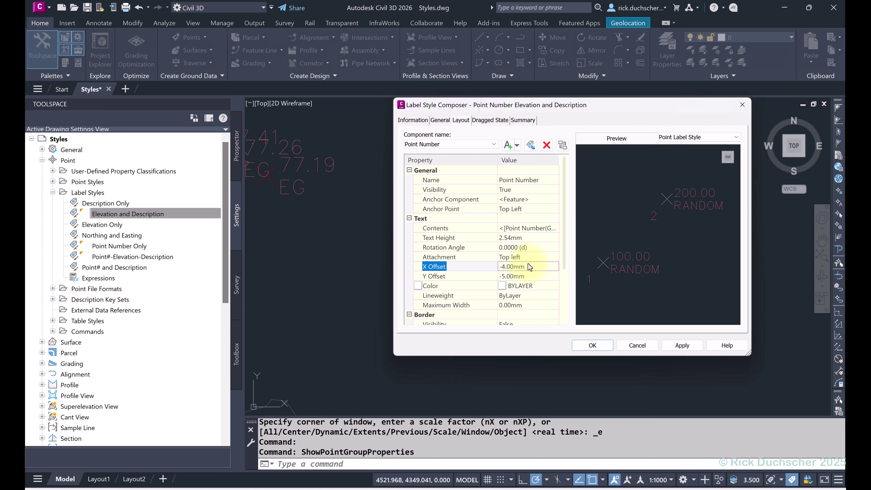
Set the X offset of the Point Number text component to 4 mm
left_click(530, 266)
type("4")
key("Return")
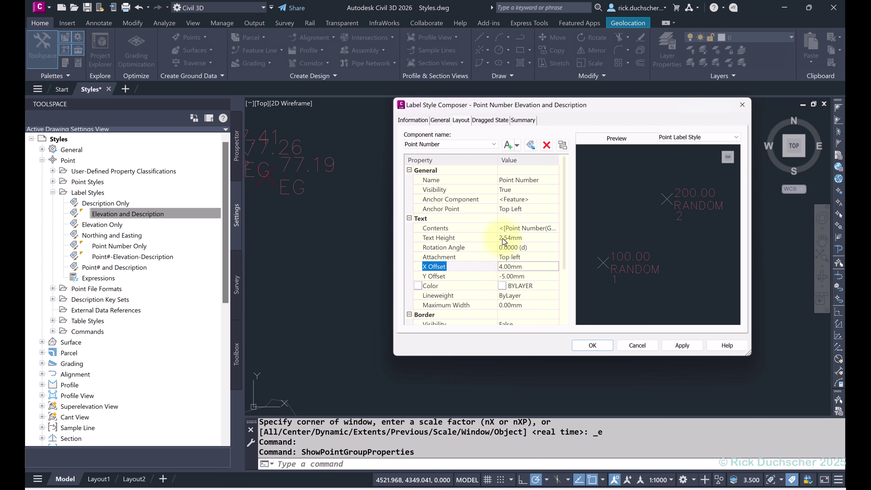
left_click(521, 266)
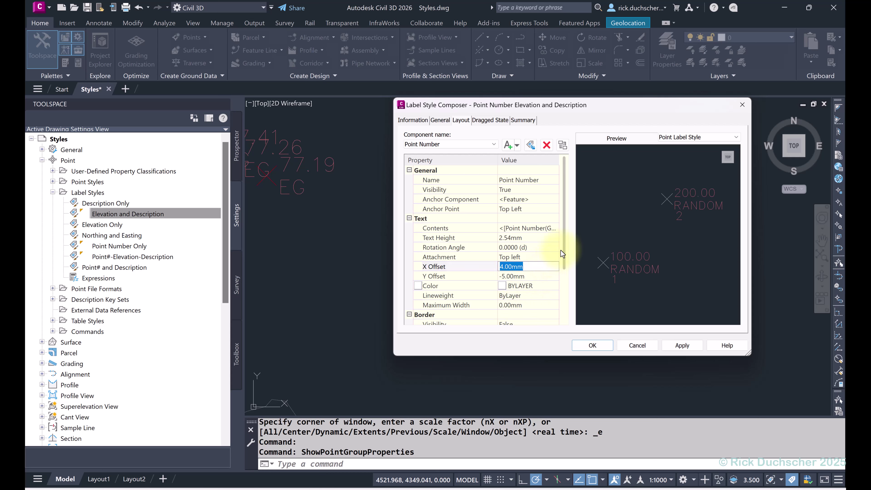
left_click_drag(565, 245, 559, 210)
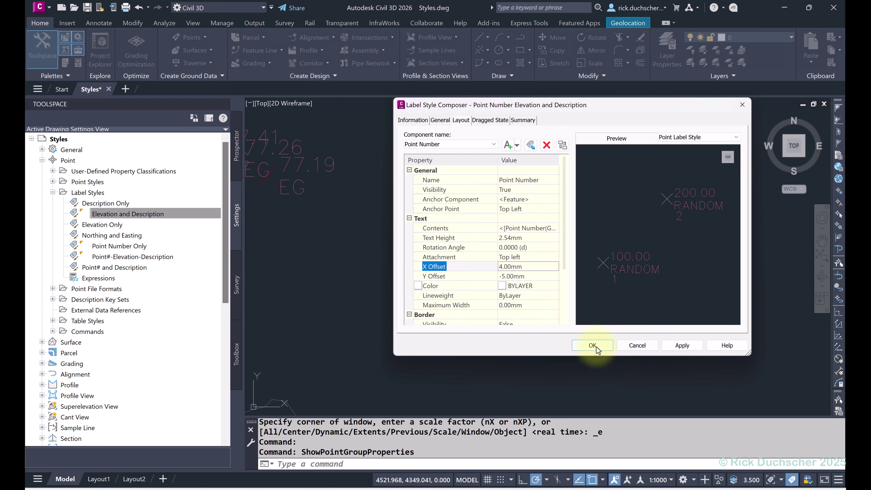
Review the label style's dragged state and summary settings, save the style and select it among the point label styles
left_click(483, 120)
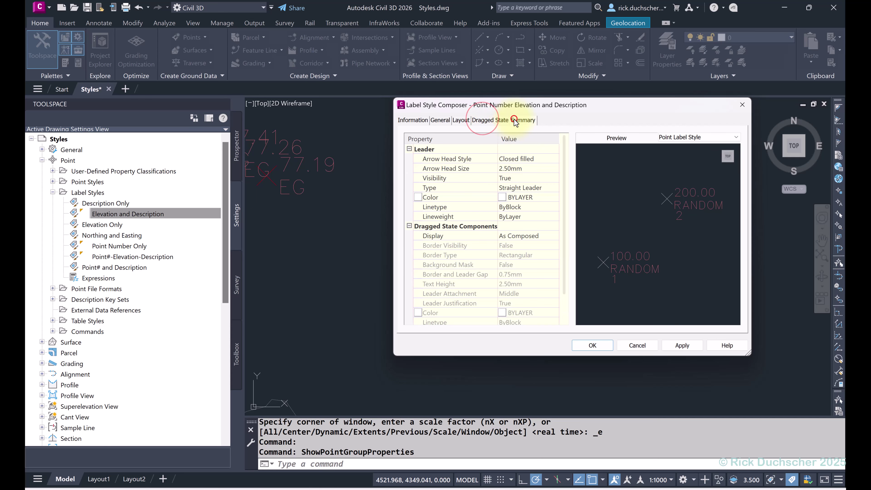
left_click(514, 120)
left_click(591, 346)
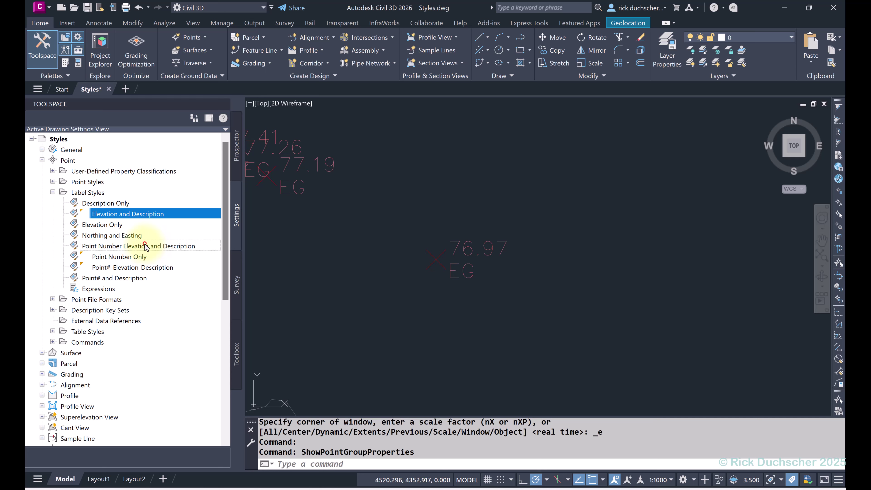
left_click(140, 246)
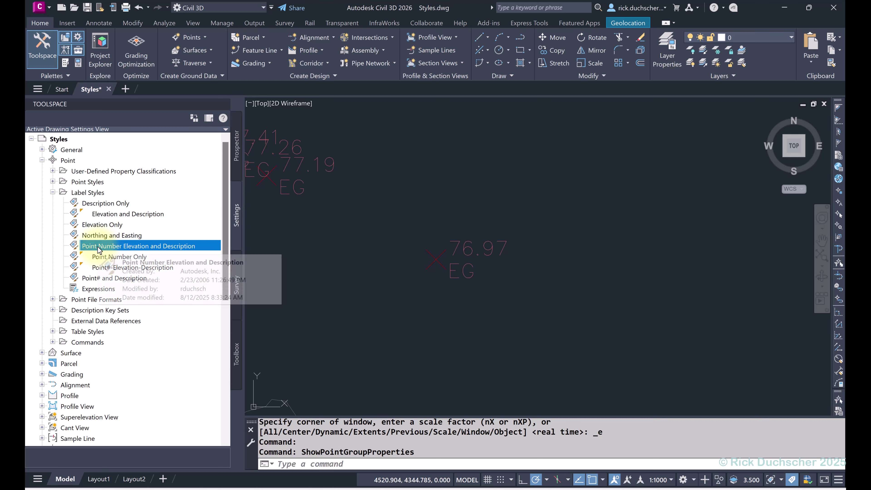
Assign the Point Number Elevation and Description label style to the EG point group through the point in the drawing
left_click(456, 241)
right_click(486, 195)
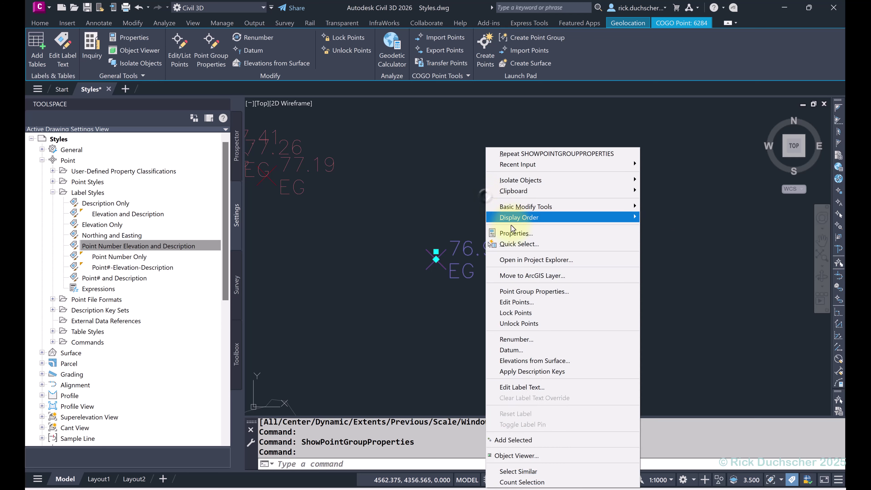
left_click(532, 289)
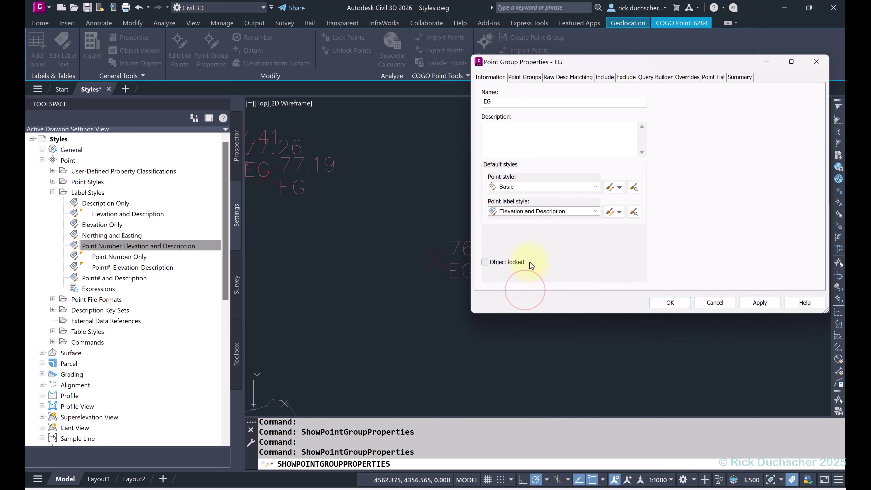
left_click(543, 210)
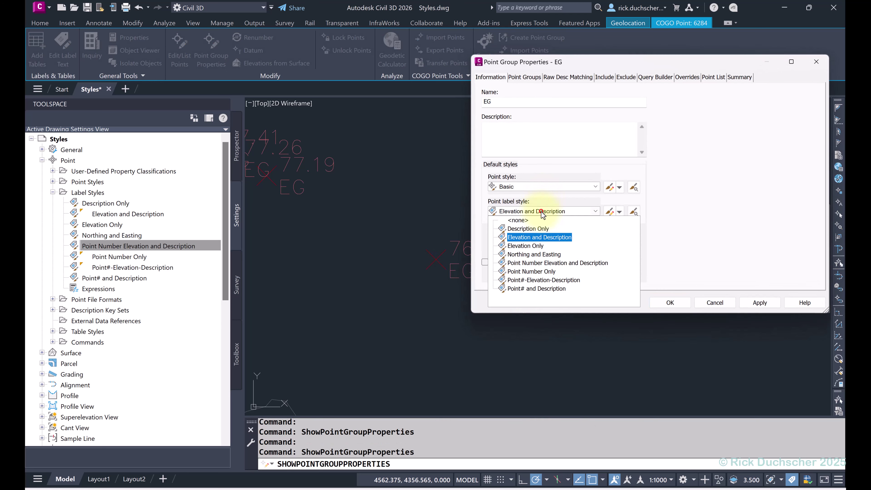
left_click(540, 263)
left_click(669, 303)
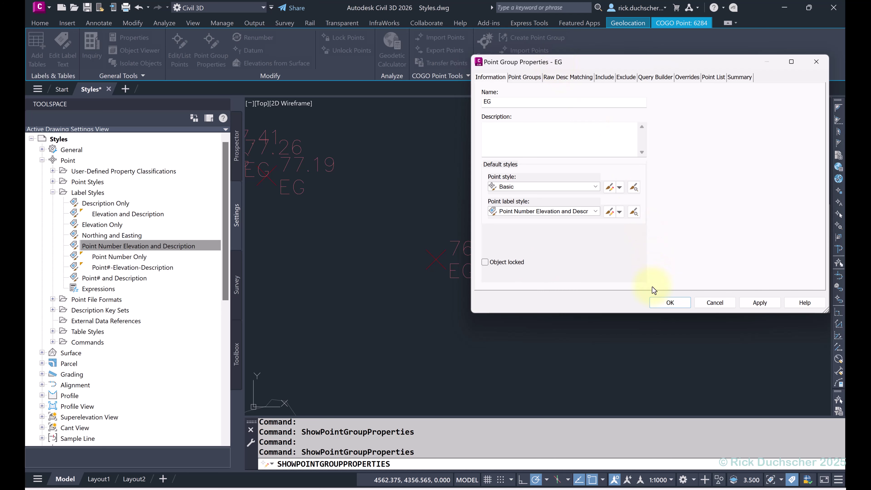
left_click(676, 305)
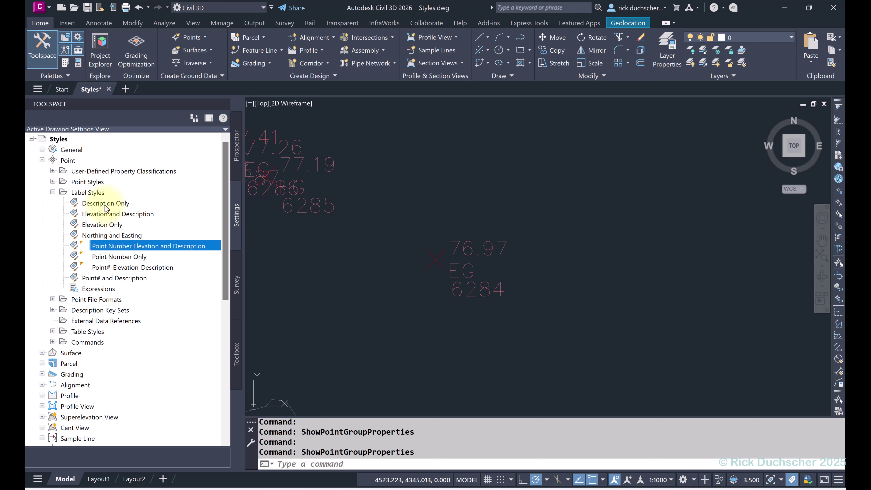
mouse_move(106, 207)
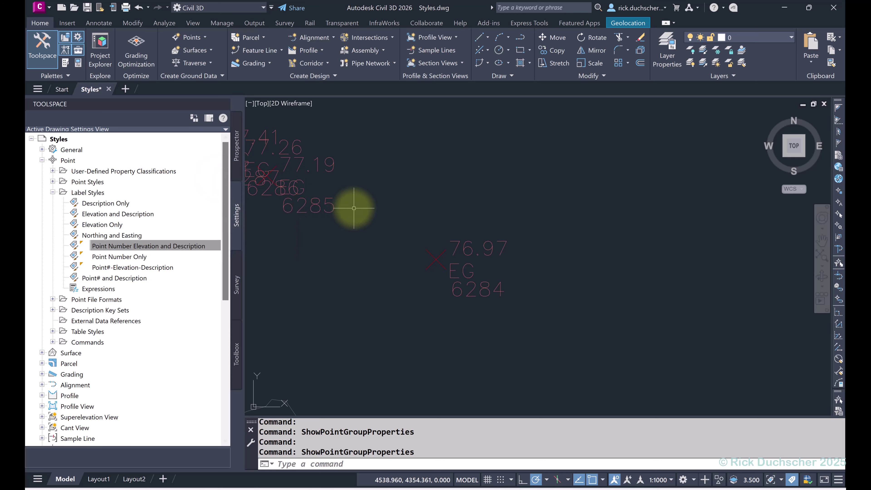
mouse_move(446, 170)
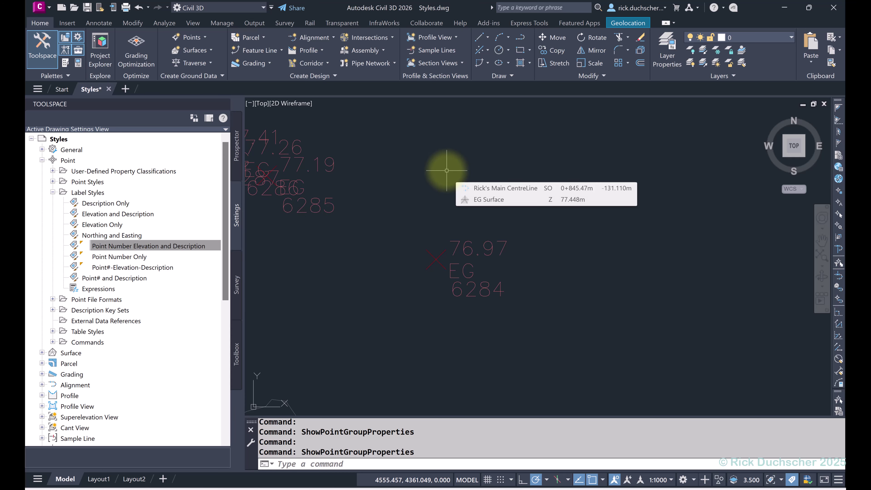